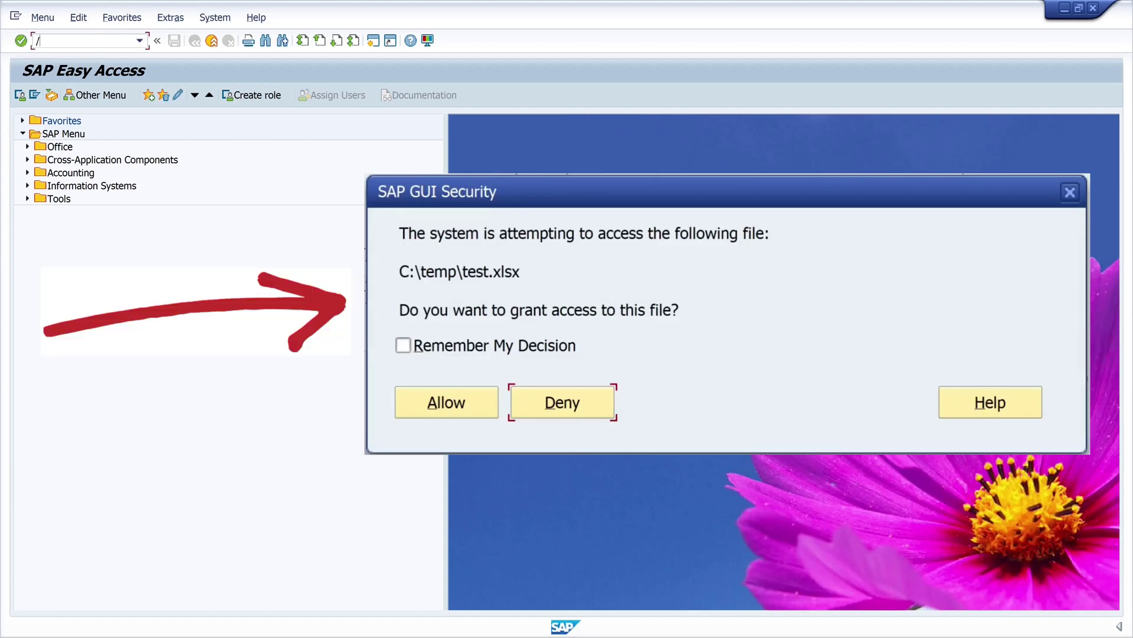
Step: Enter the SE80 transaction code to open the Object Navigator on package Z_EXAMPLES
text(ns)
text(80)
key(Return)
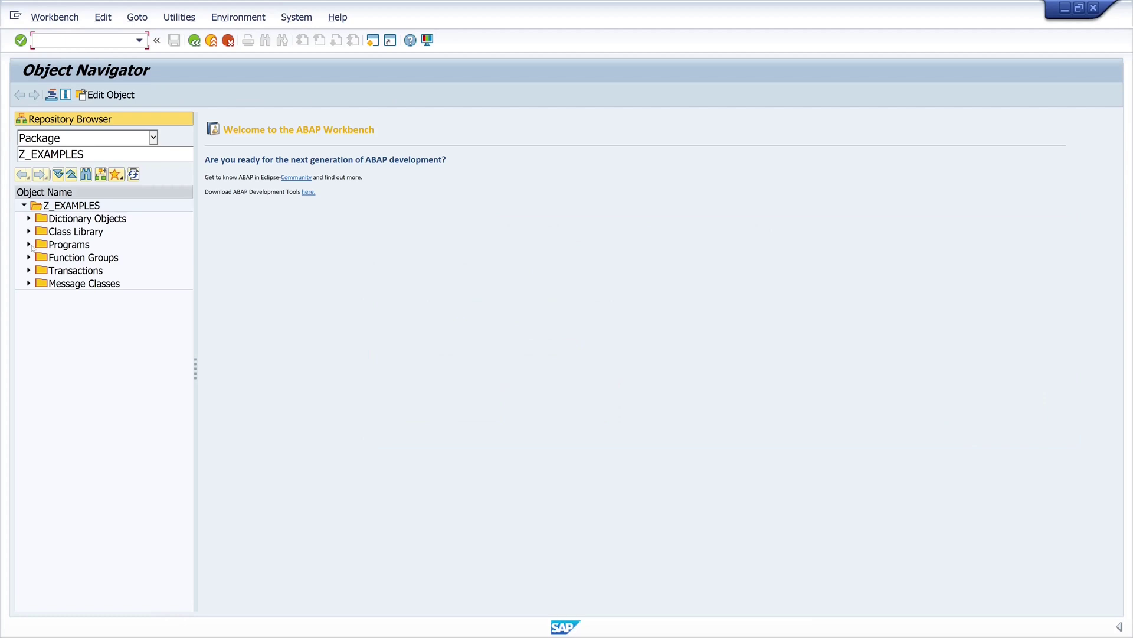
Step: Expand the package's Programs folder and open report Z_XLSX_TO_ITAB in the ABAP Editor
click(28, 244)
scroll(70, 361, down, 2)
scroll(70, 361, down, 5)
scroll(70, 362, down, 6)
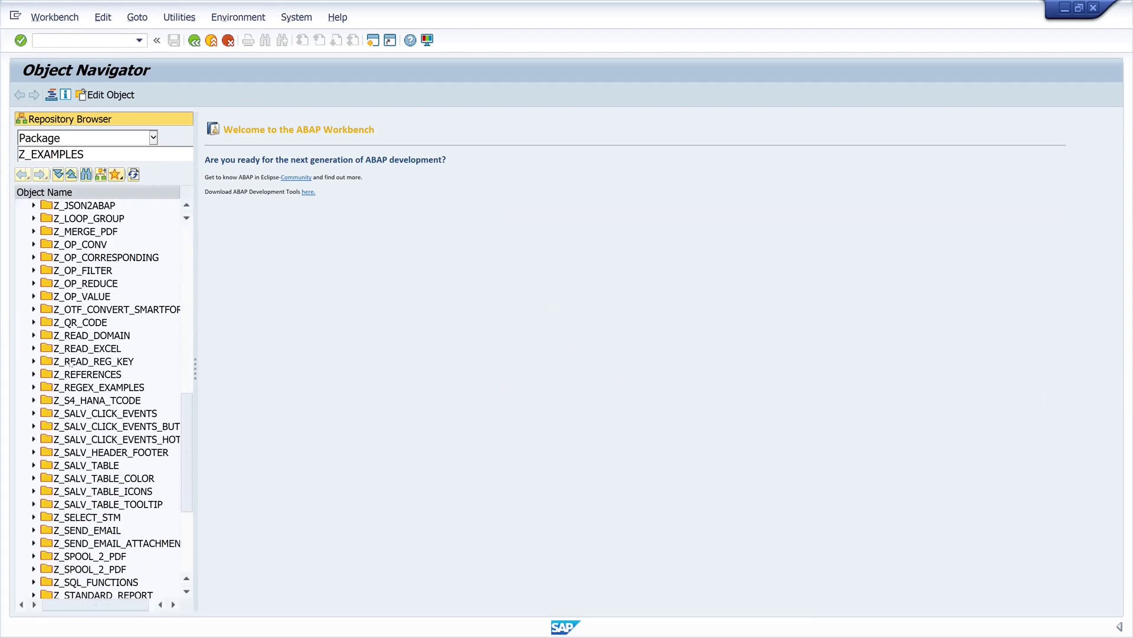
scroll(70, 361, down, 5)
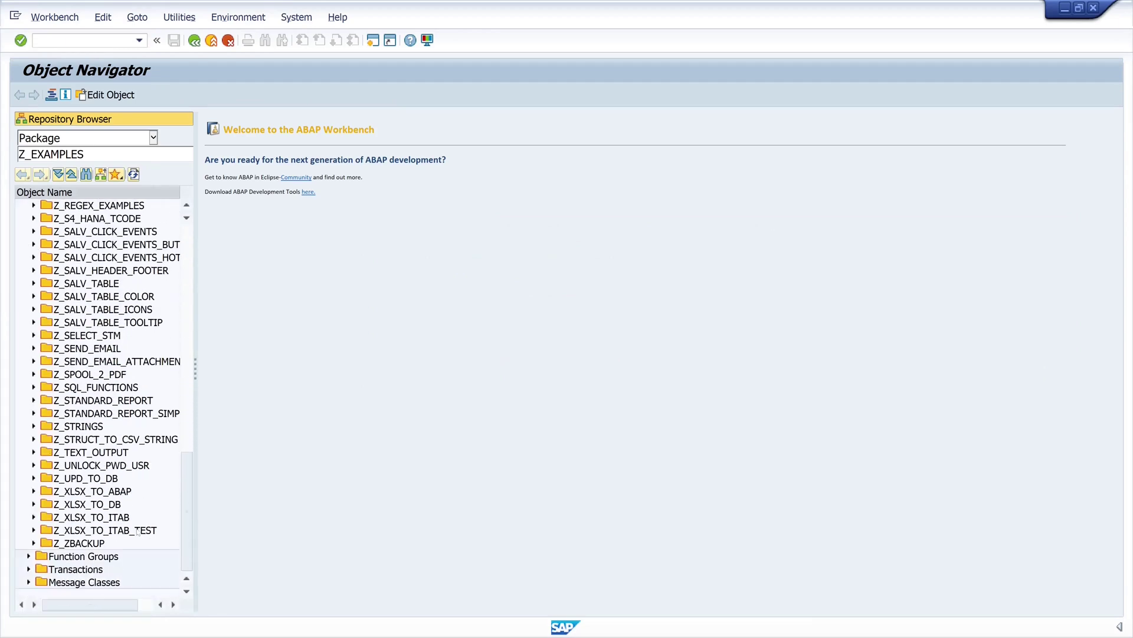
double_click(152, 515)
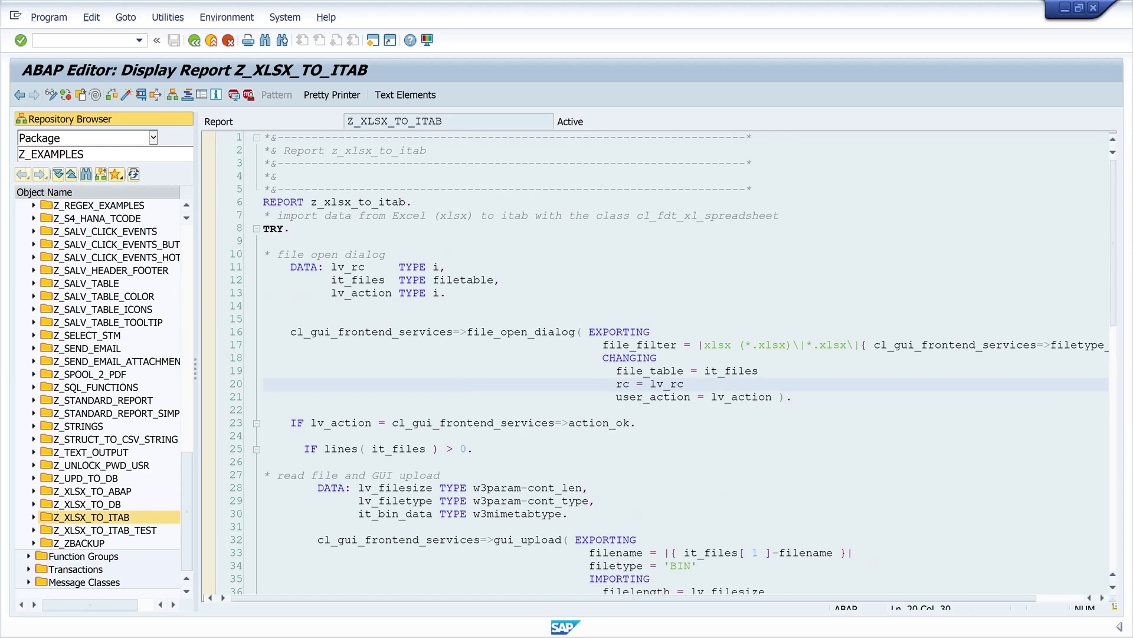
Step: Execute the report on test.xlsx and allow the SAP GUI Security file-access request
click(142, 97)
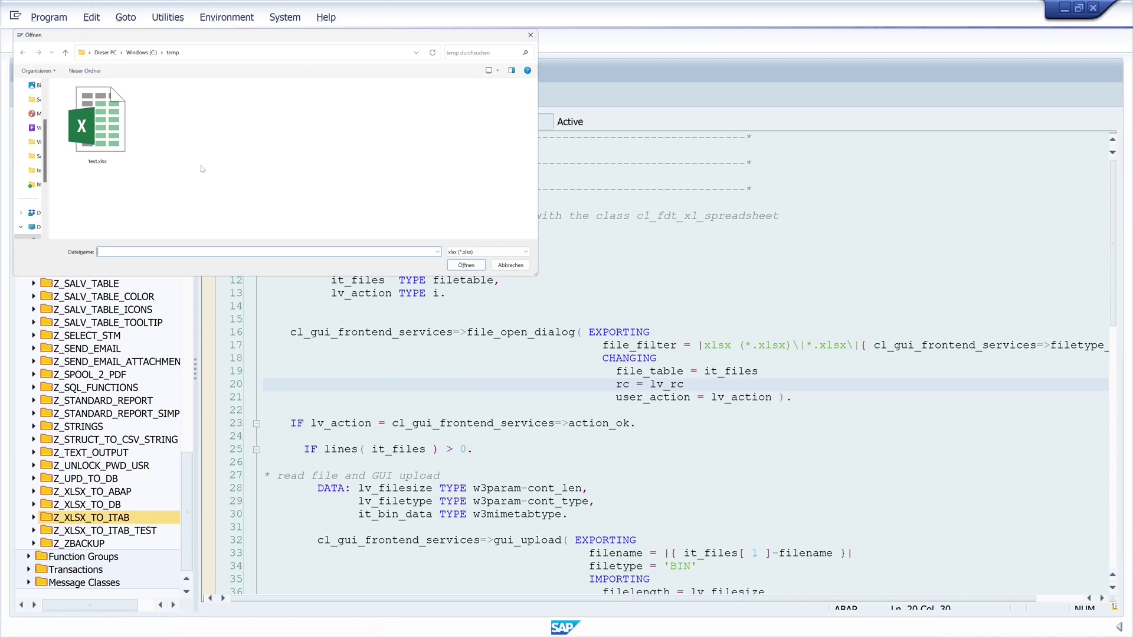
click(110, 129)
click(465, 264)
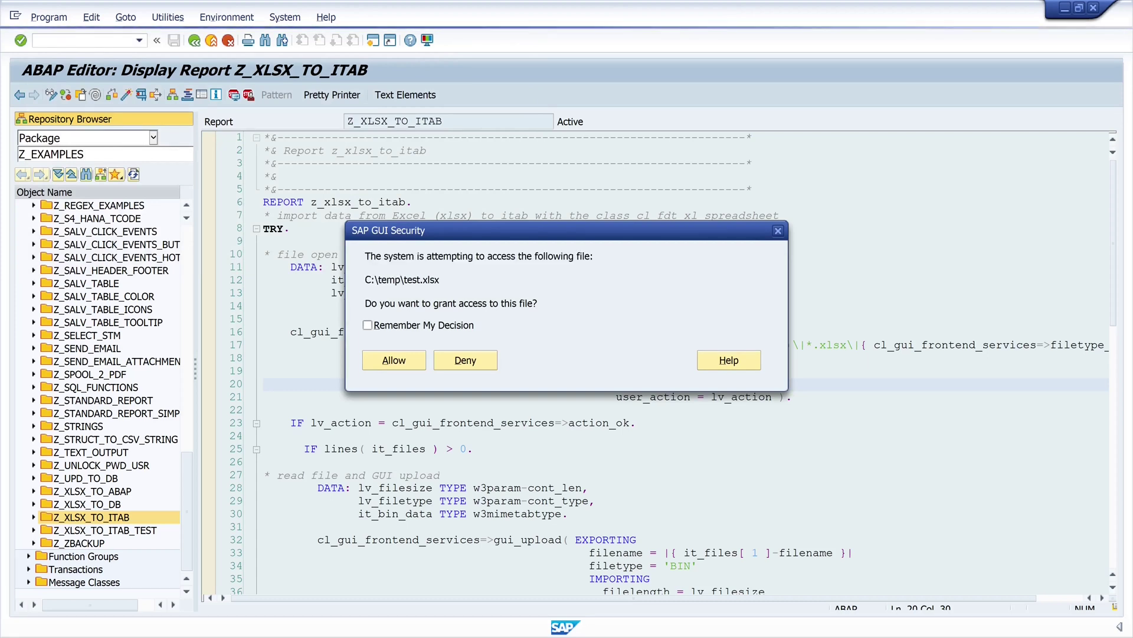
click(407, 363)
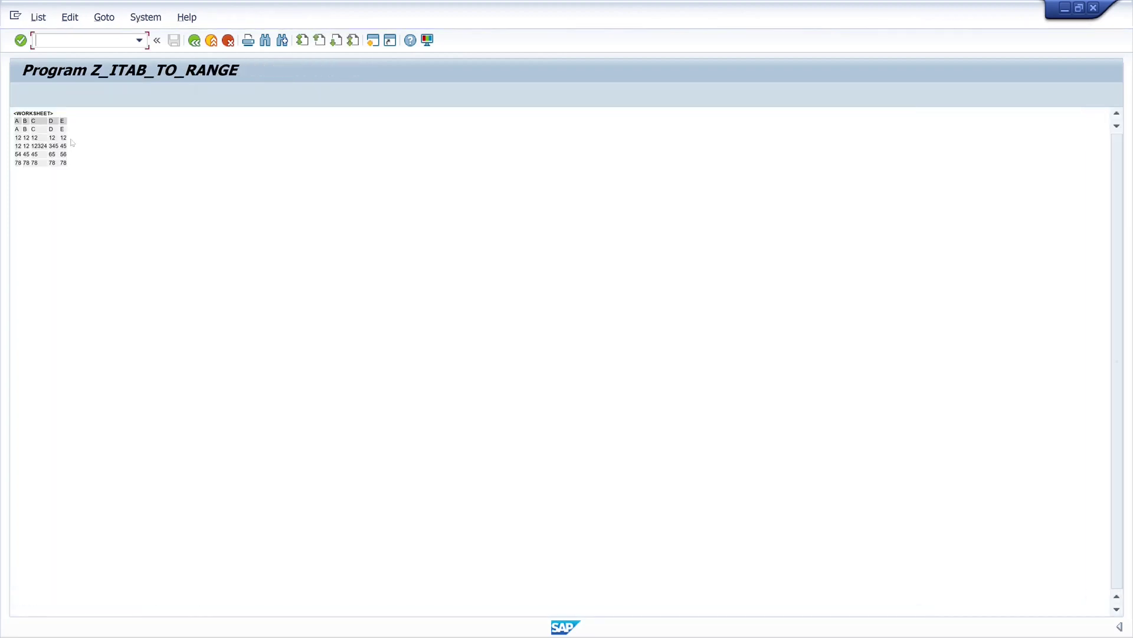
scroll(79, 216, up, 5)
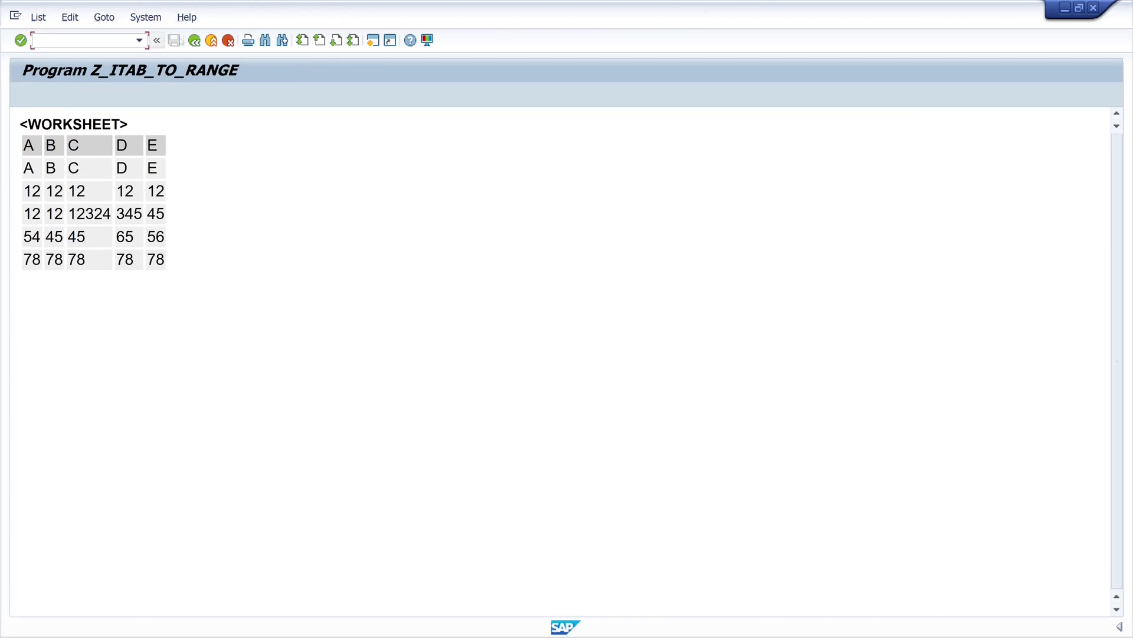
Step: Go back to the Z_XLSX_TO_ITAB source, then open Options > Security > Security Configuration
click(195, 40)
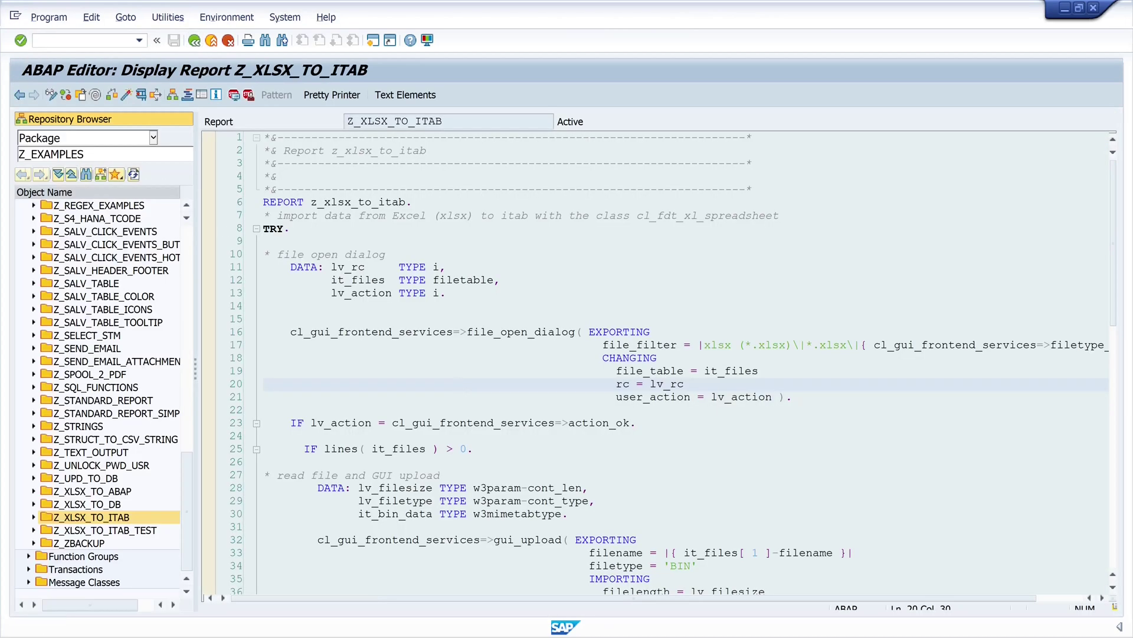
click(501, 280)
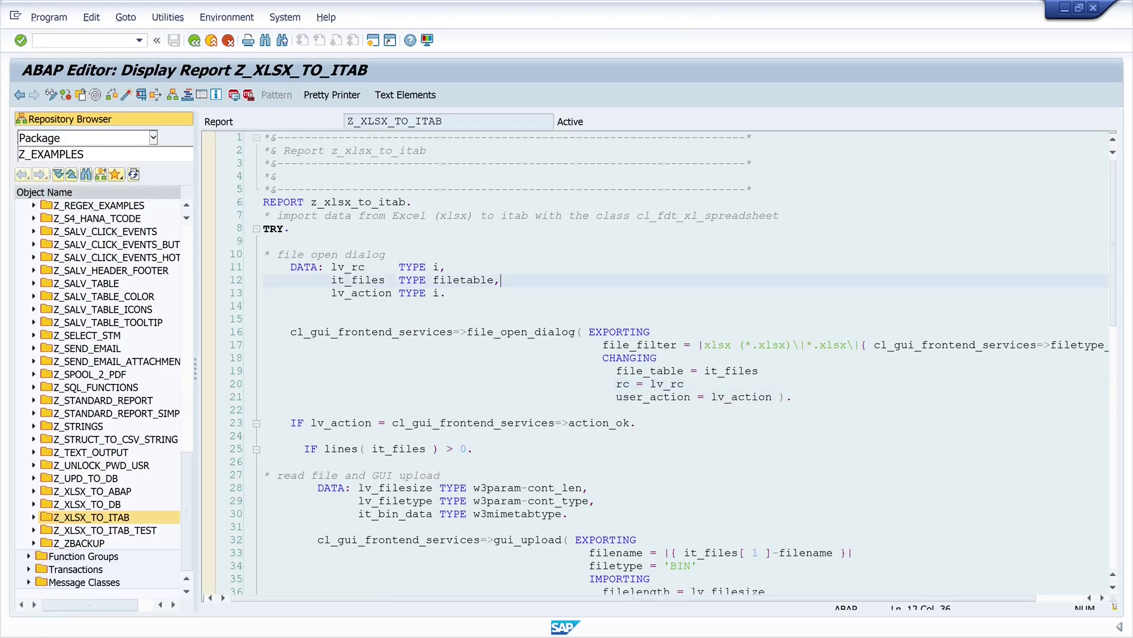
click(427, 41)
click(443, 58)
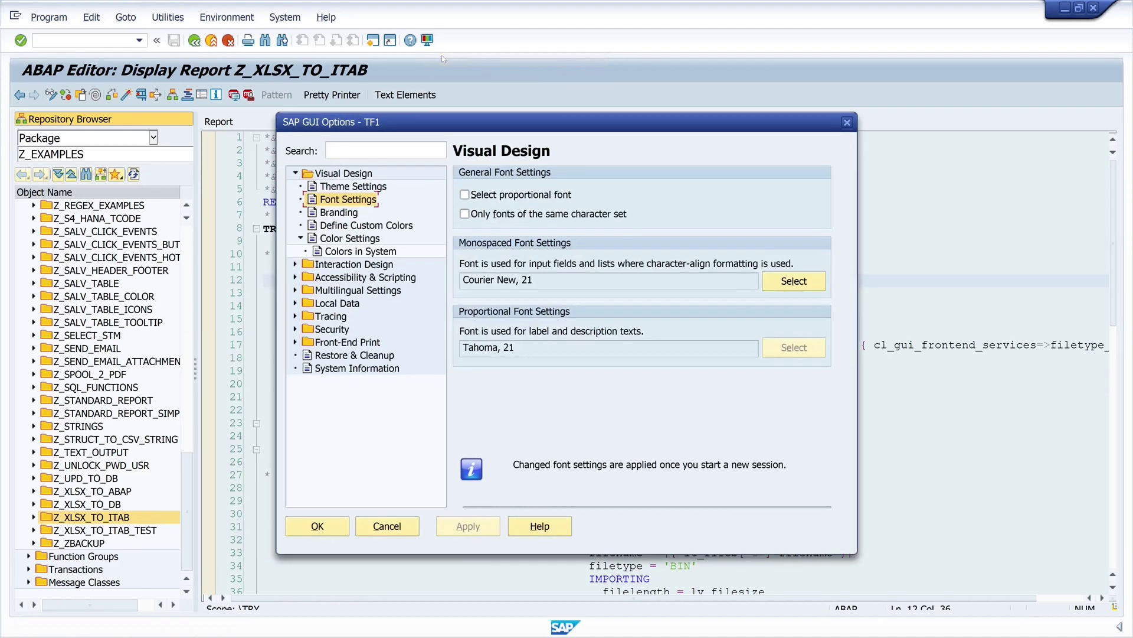
click(295, 173)
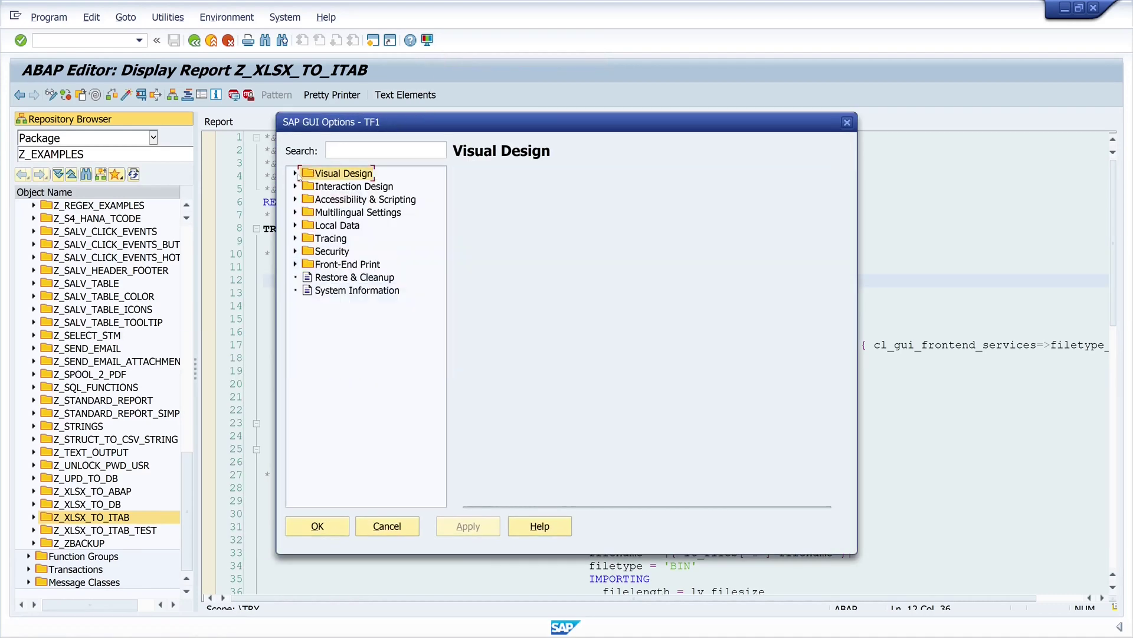
click(295, 250)
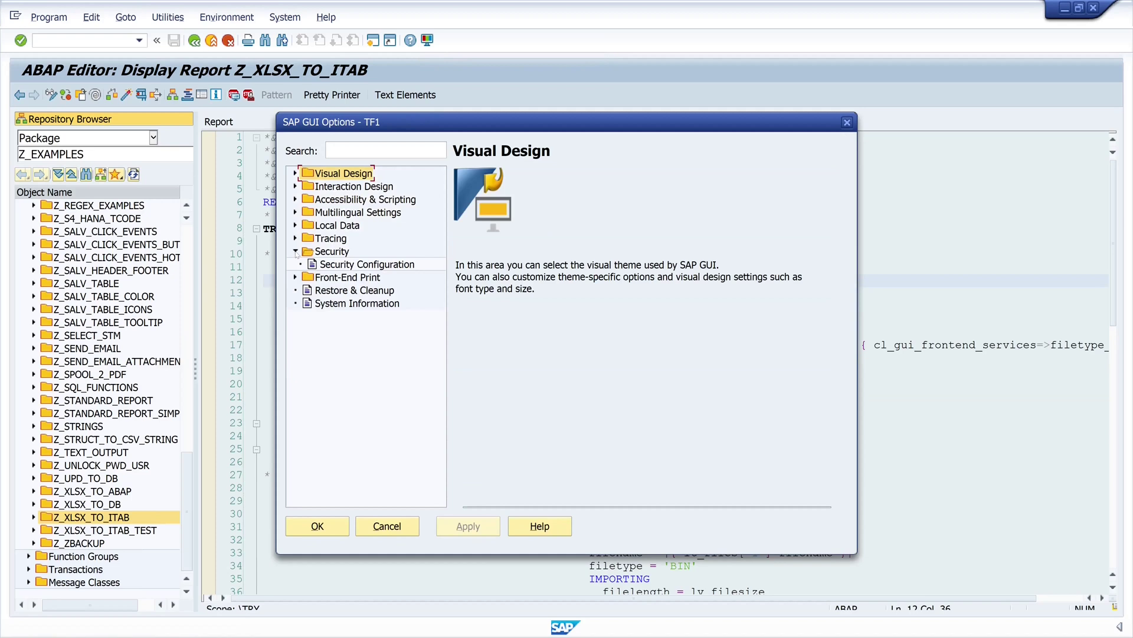
click(333, 265)
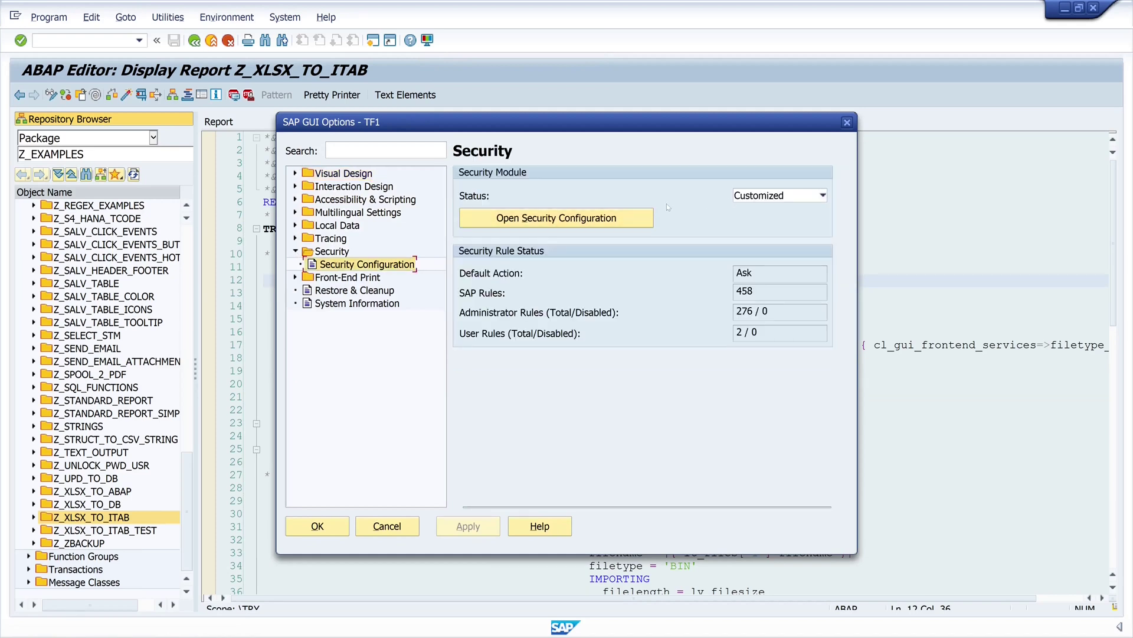
click(618, 218)
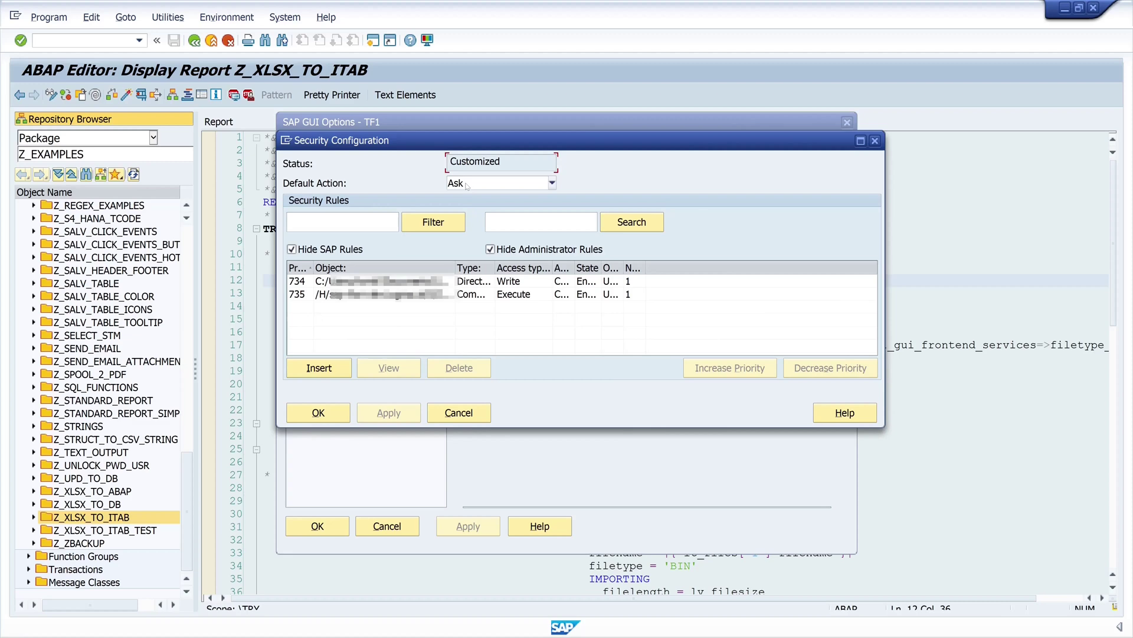
Step: Create a Directory rule for C:\temp\ with Read and Write access, save it, and apply it
click(337, 367)
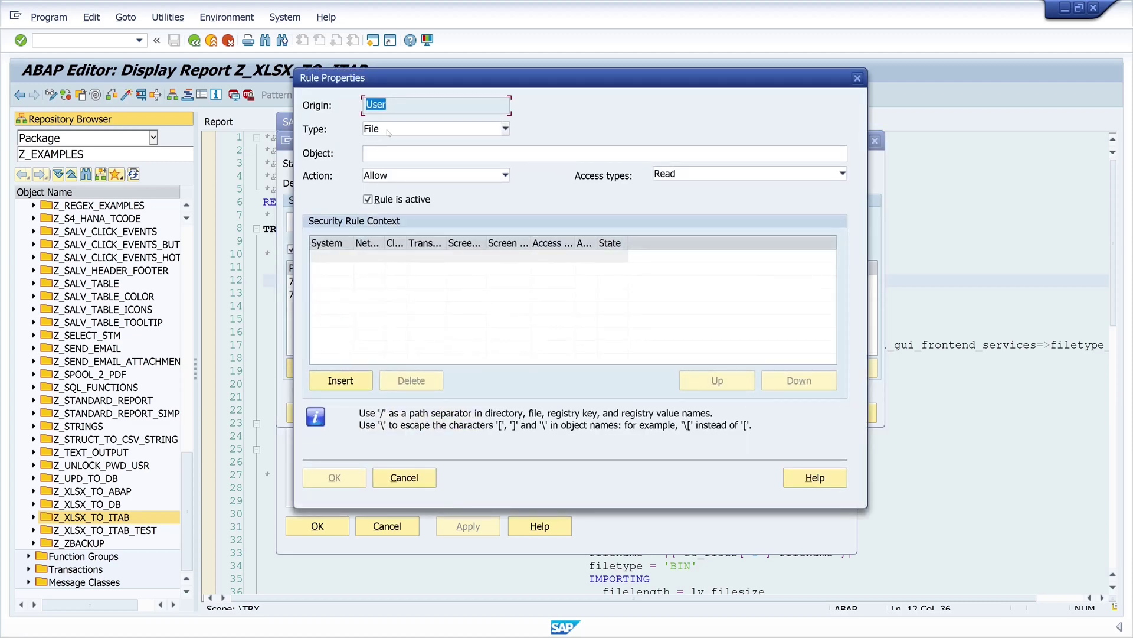
click(389, 131)
click(383, 165)
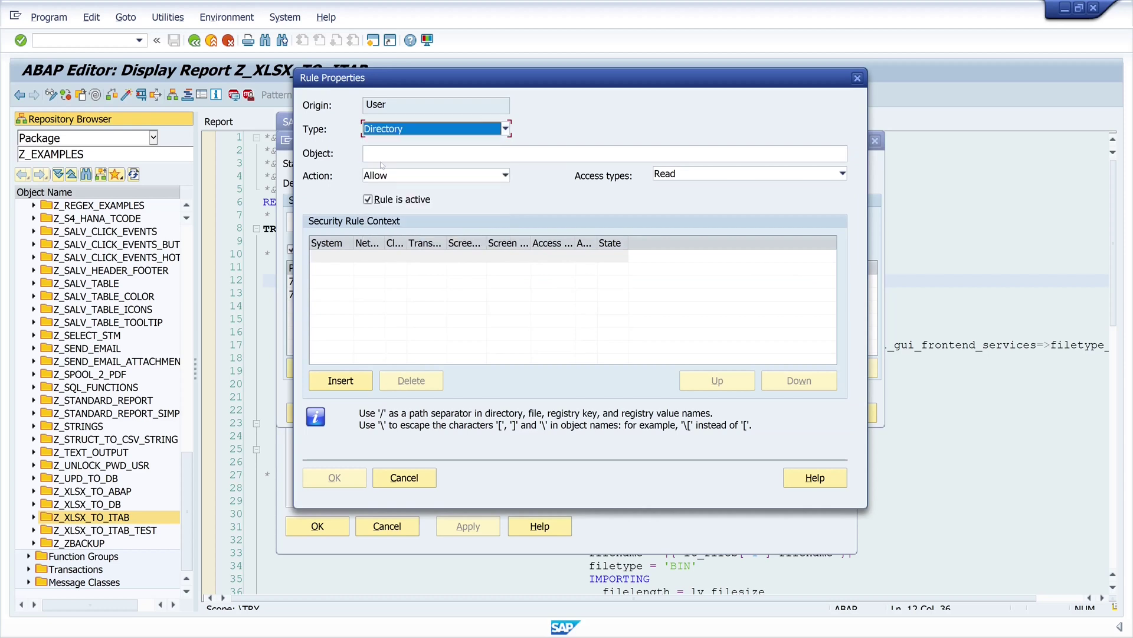
key(Tab)
text(C:\temp\)
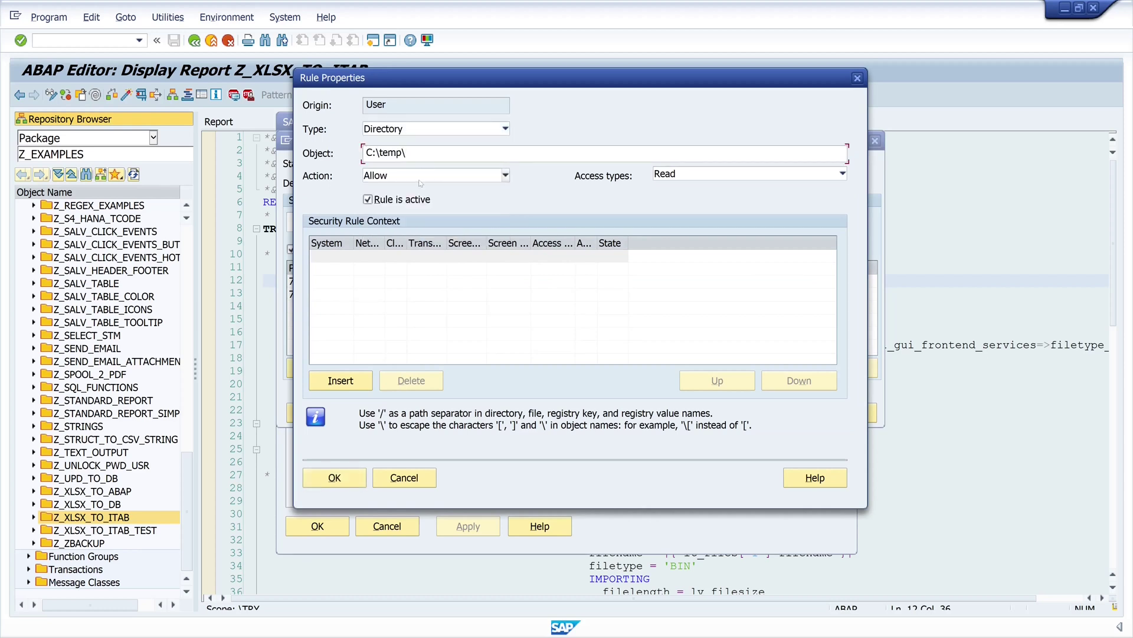
click(697, 175)
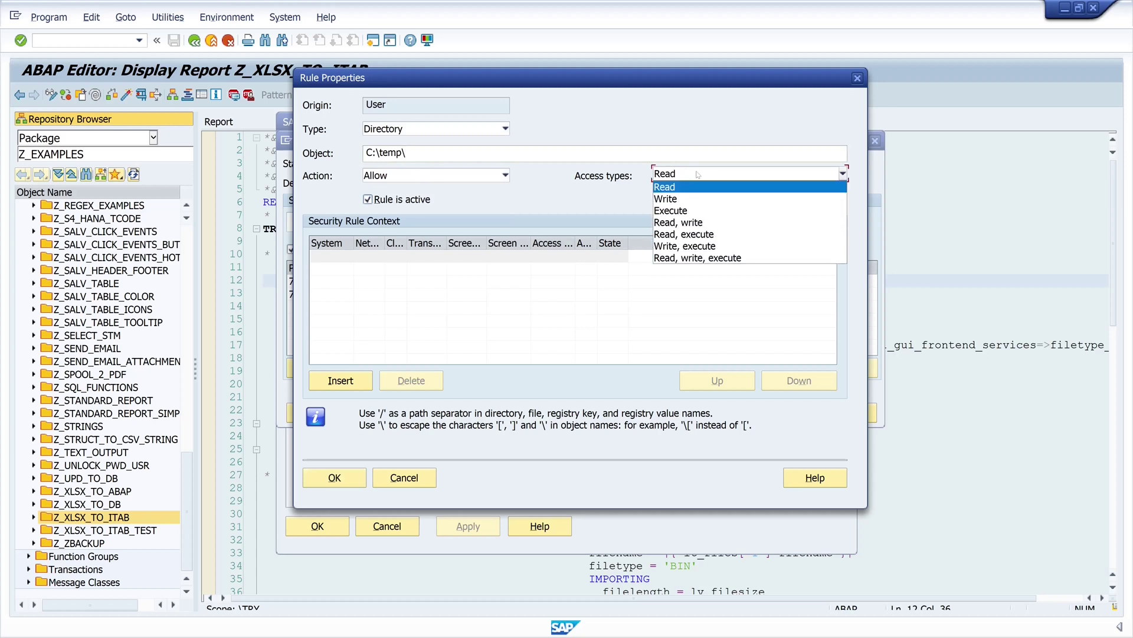
click(688, 221)
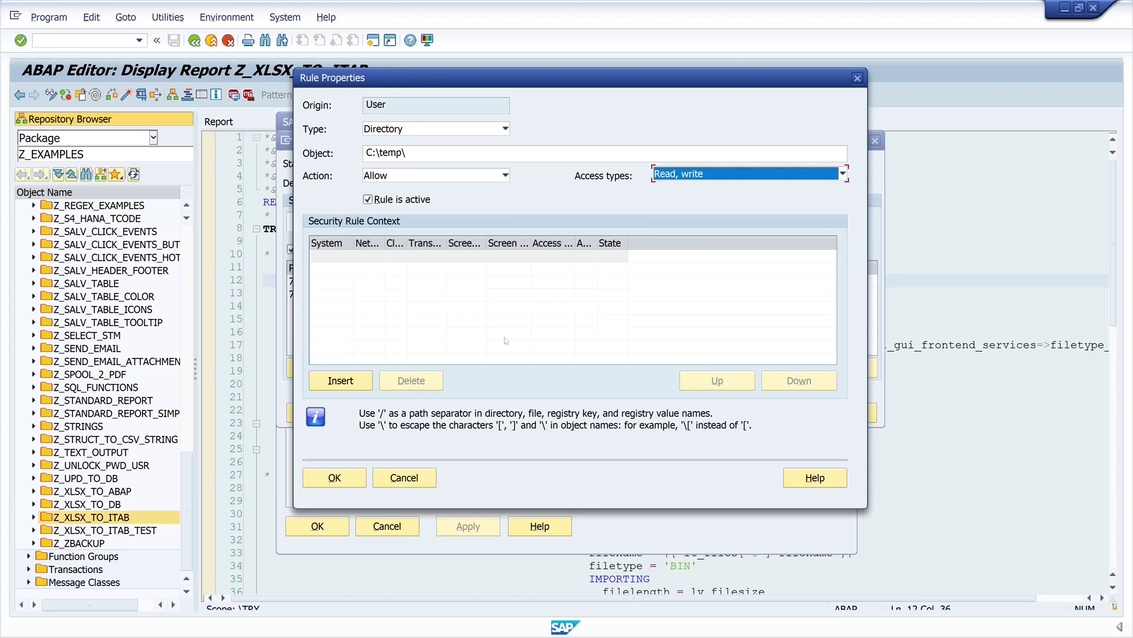
click(364, 378)
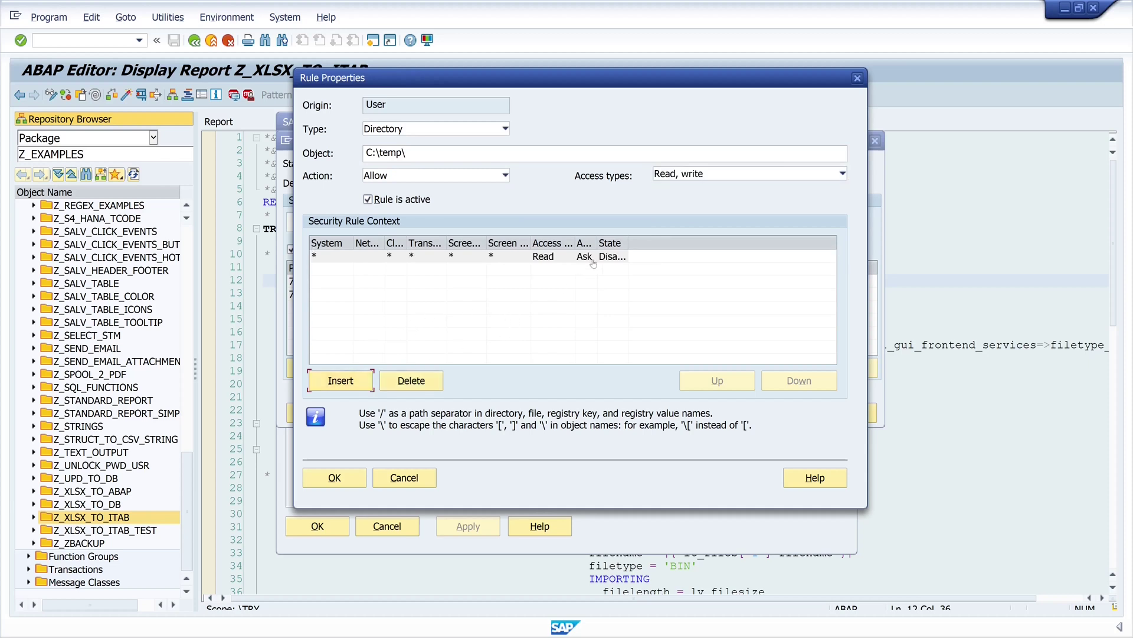
click(341, 476)
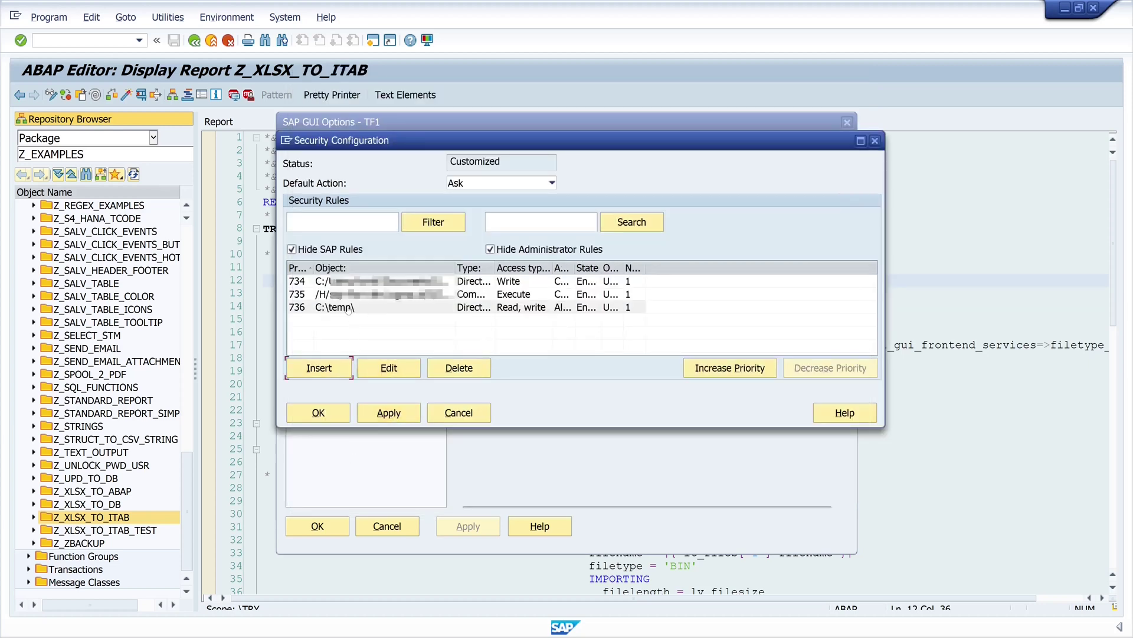
click(389, 415)
Step: Close the Security Configuration and SAP GUI Options dialogs to return to the report
click(329, 416)
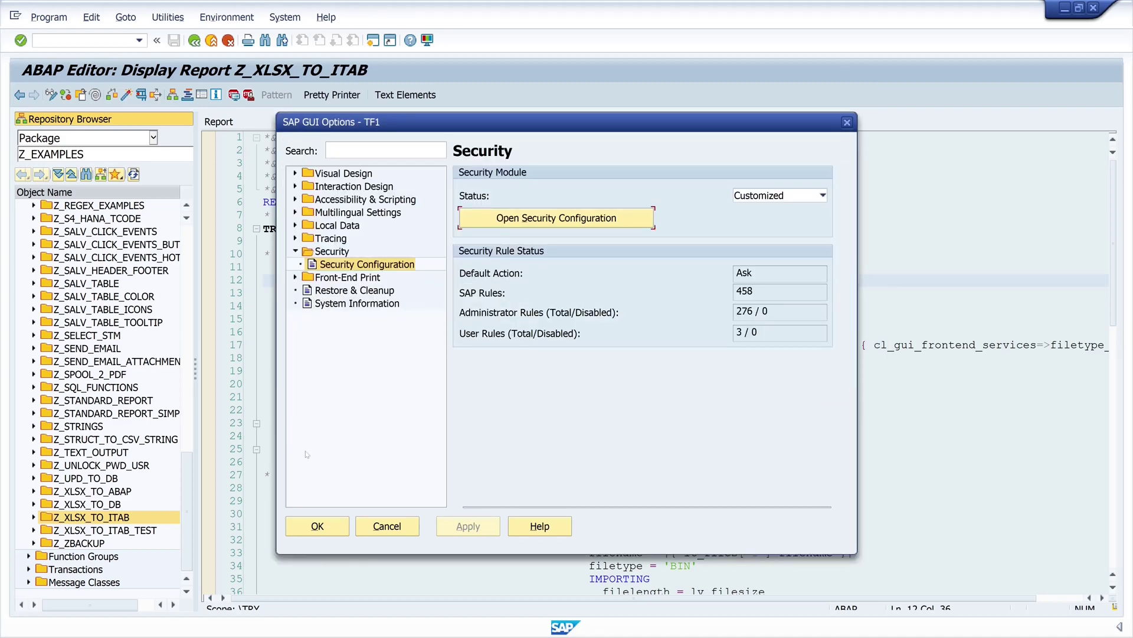
click(326, 527)
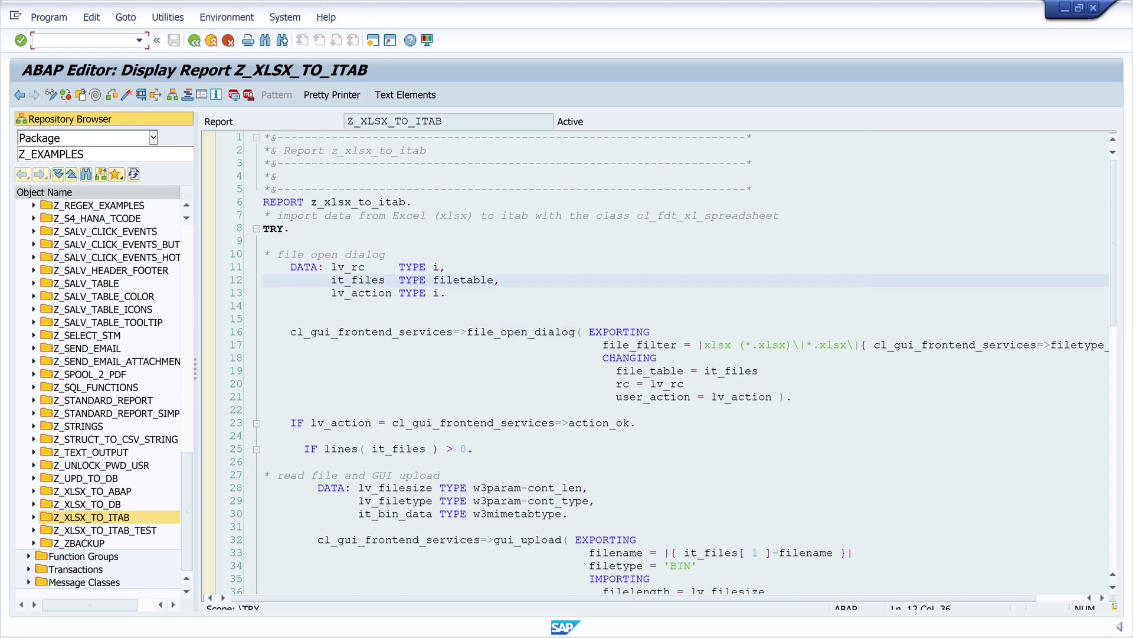
key(Up)
key(Up)
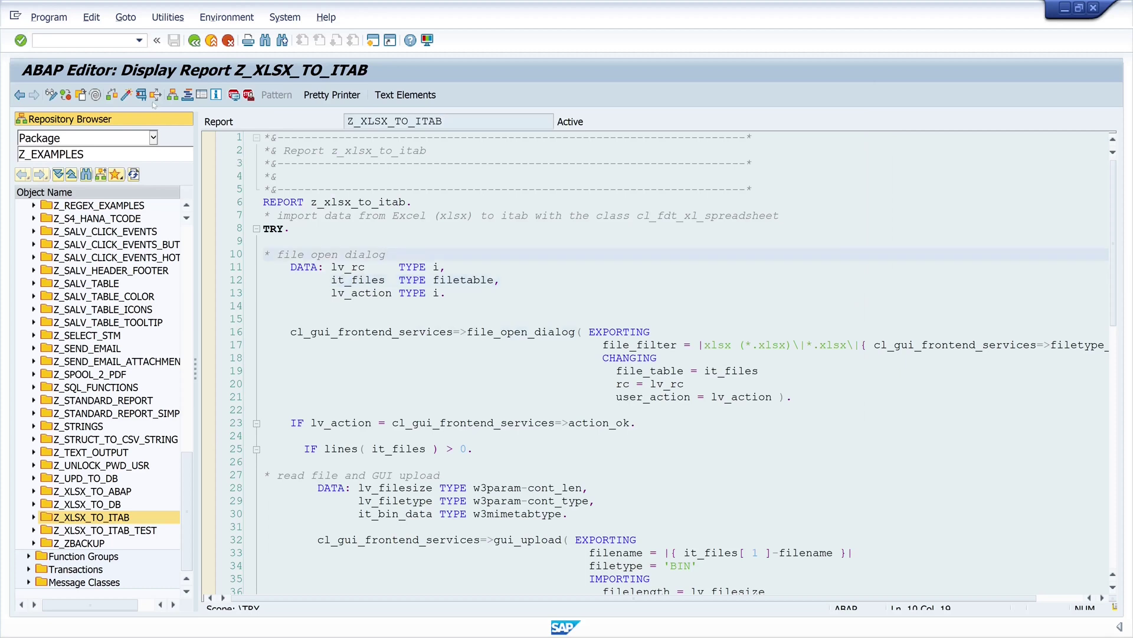
Step: Rerun the report on C:\temp\test.xlsx, now loading without a security prompt
click(141, 95)
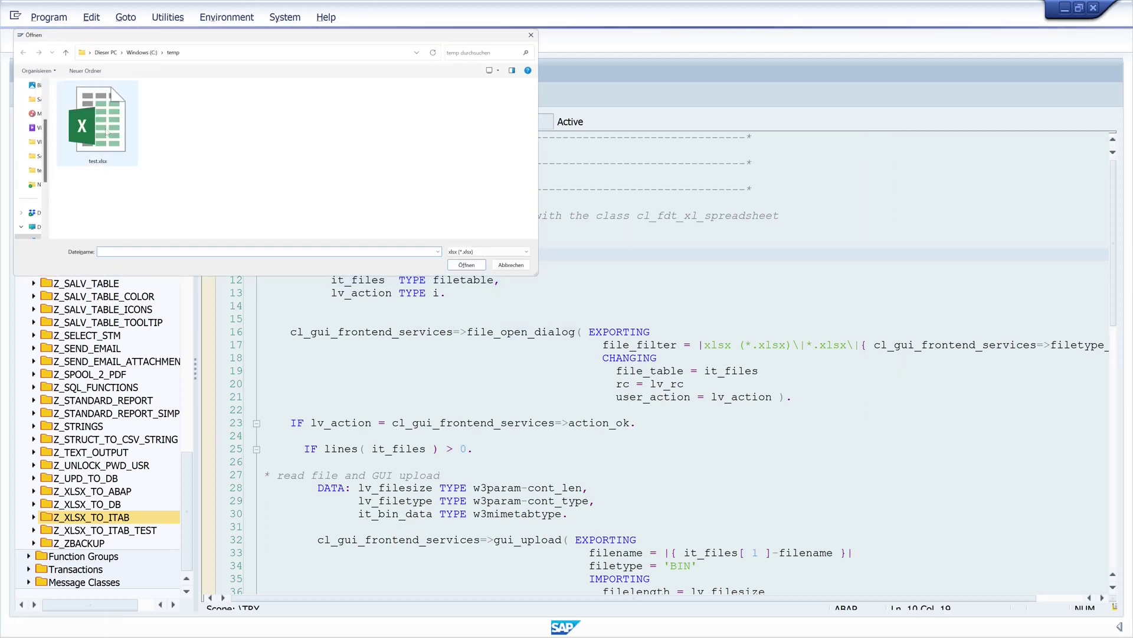
click(106, 133)
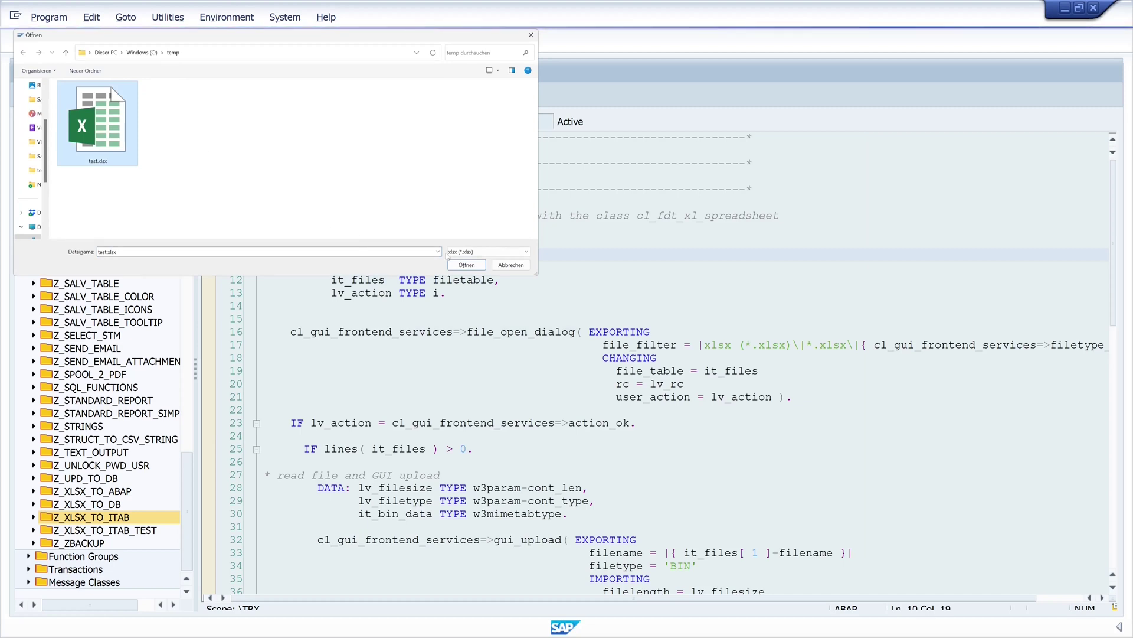
click(467, 265)
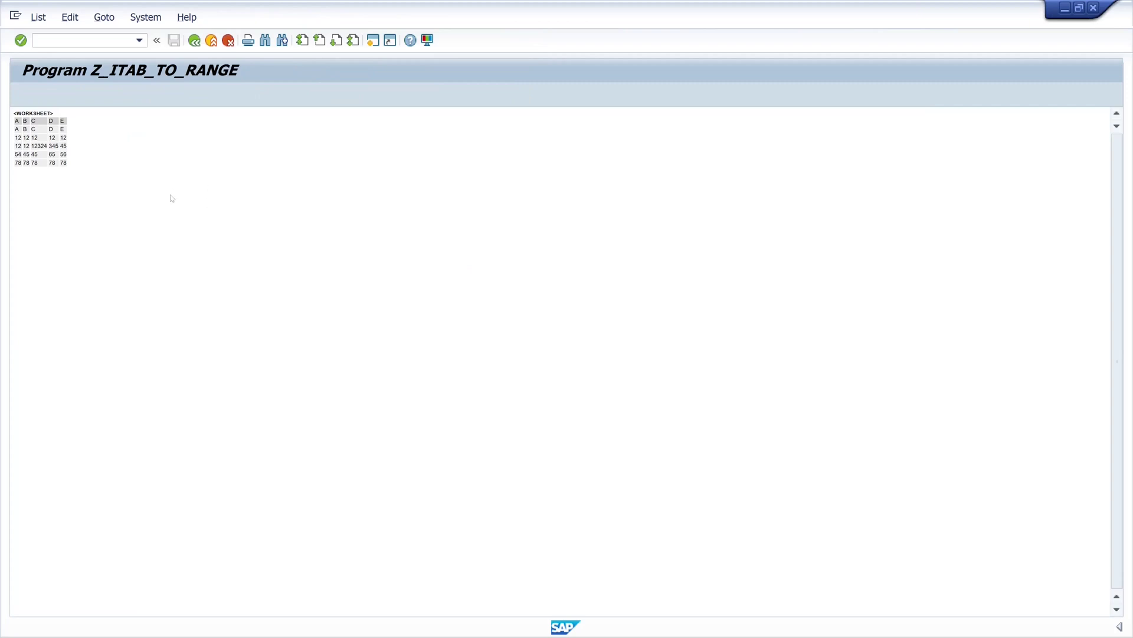
Step: Return to the report source and reopen the Security Configuration rule list via Options
click(194, 40)
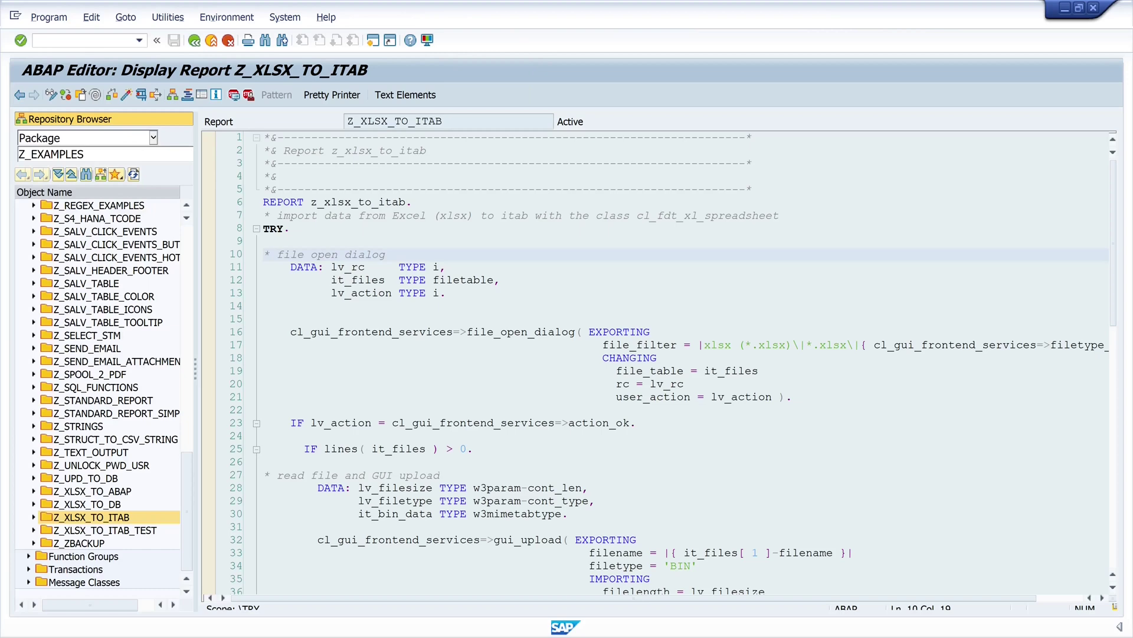
click(428, 40)
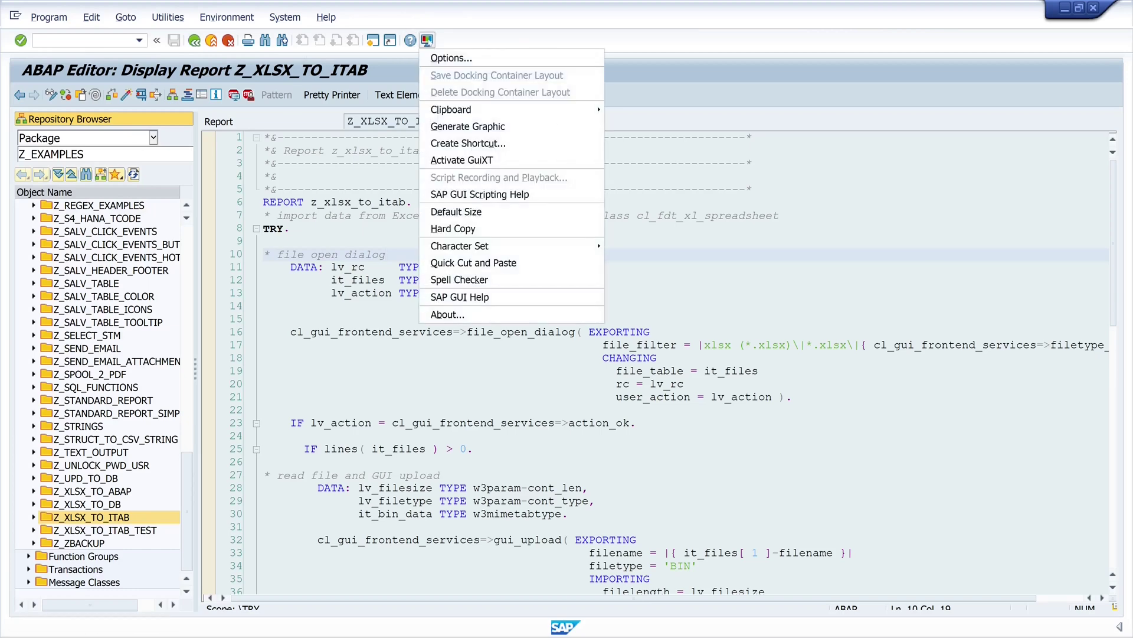
click(449, 59)
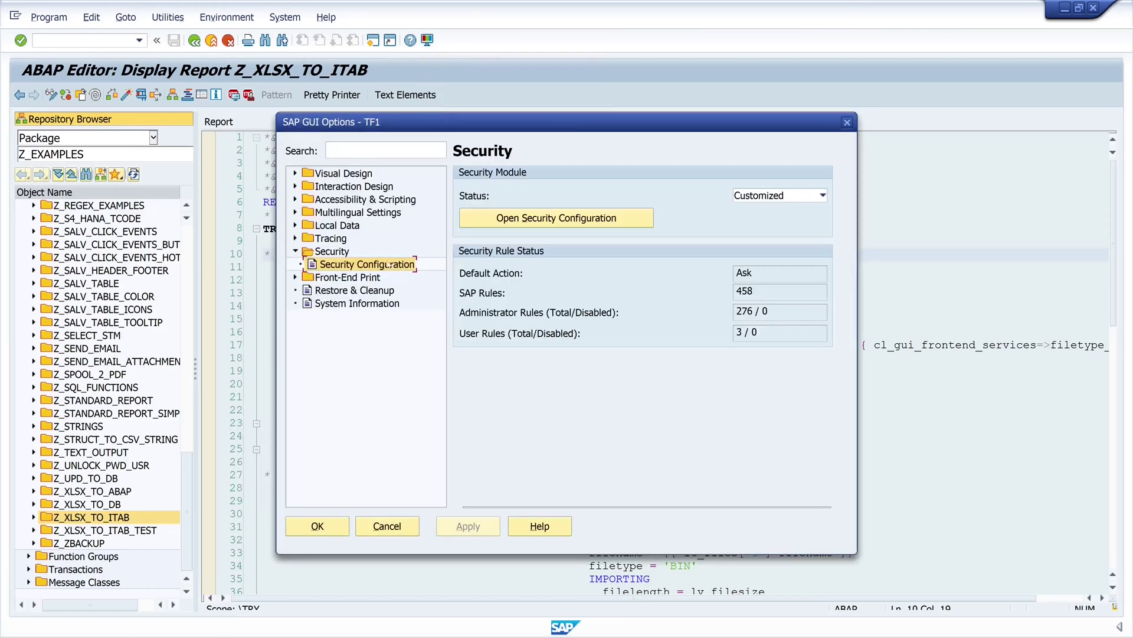
click(583, 219)
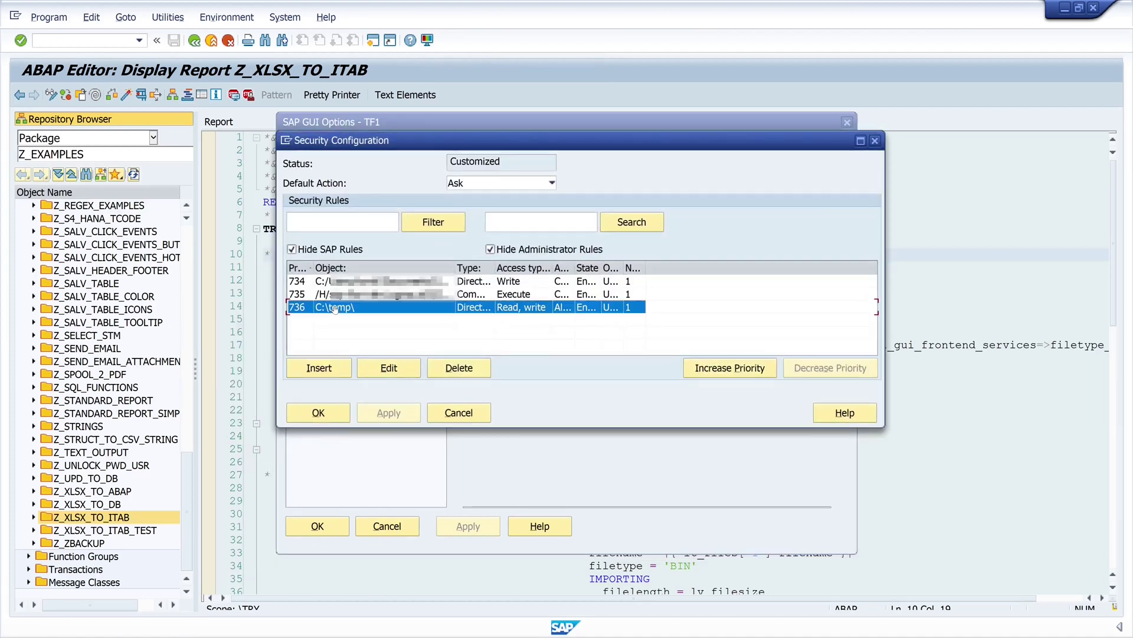
Step: Delete the C:\temp\ rule 736, apply the change, and close the Options dialog
click(336, 308)
click(454, 364)
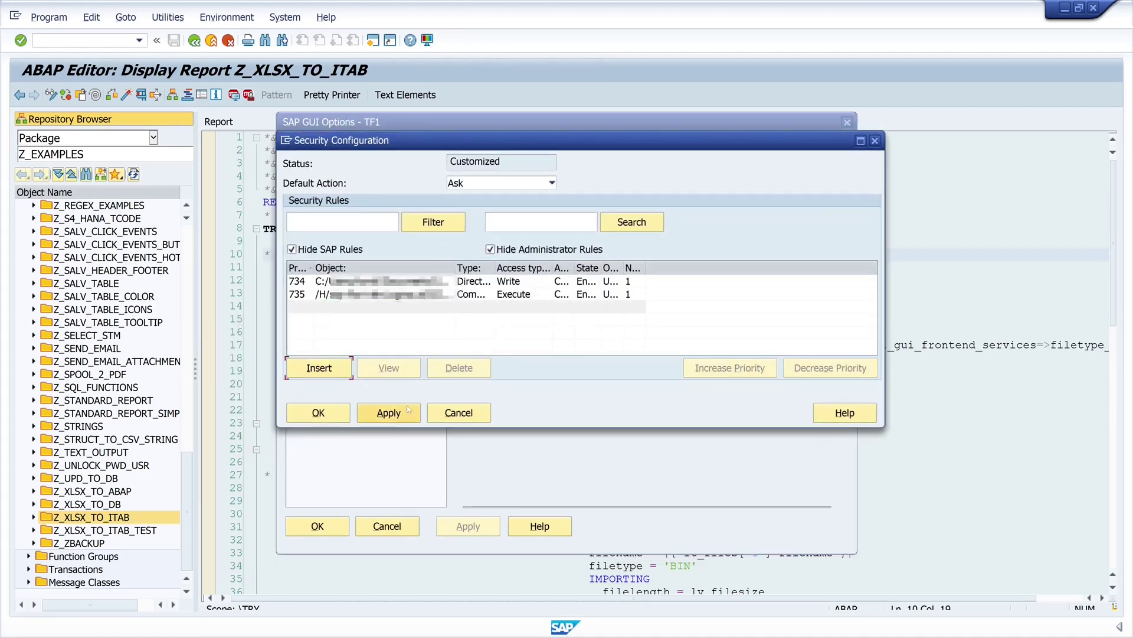
click(318, 413)
click(325, 530)
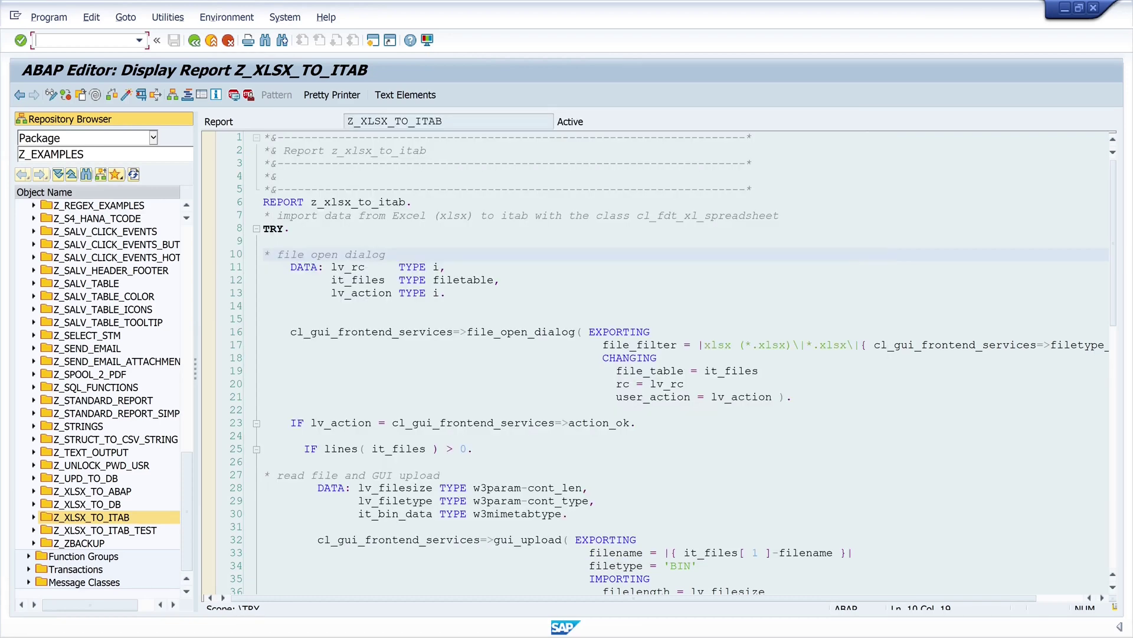
Step: Rerun the report on test.xlsx, allow the C:\temp\test.xlsx access prompt, then go back to the source
click(141, 96)
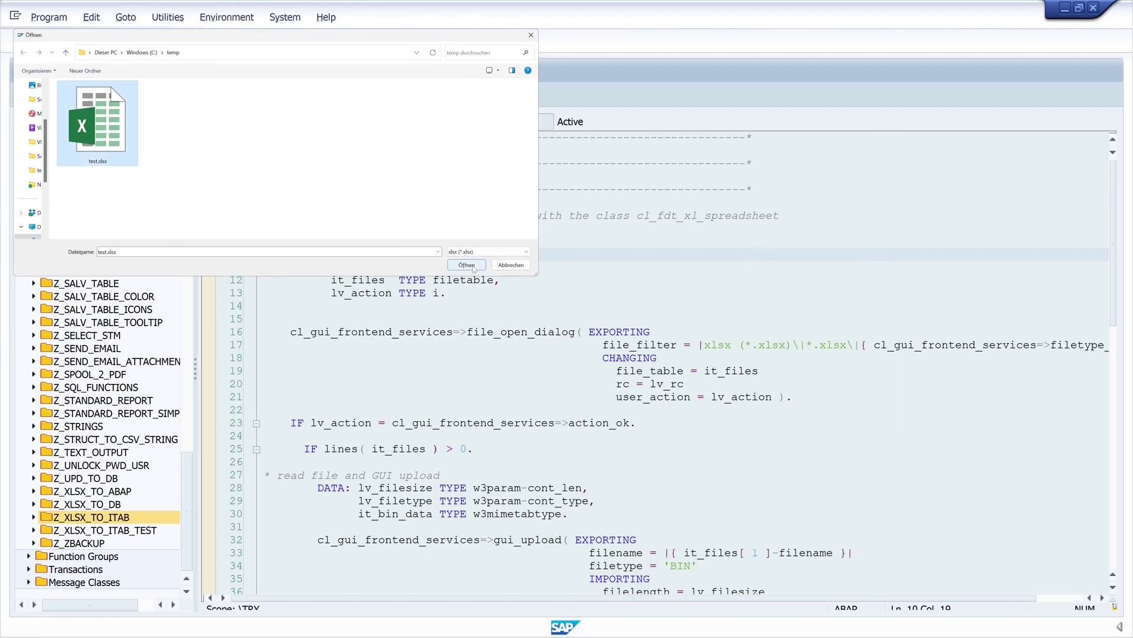
click(472, 267)
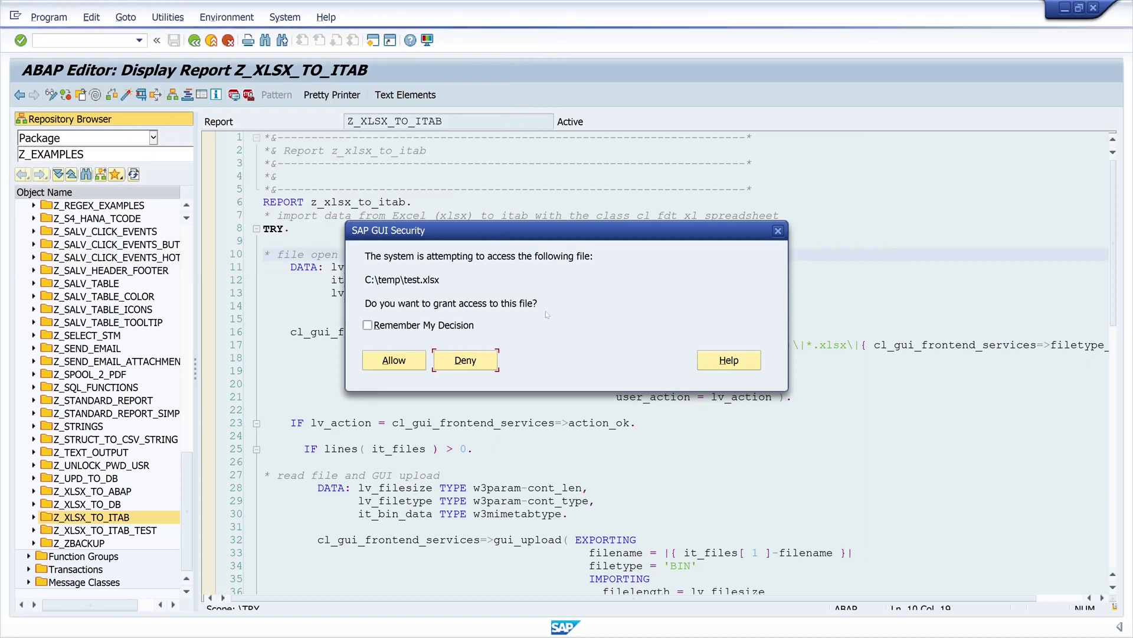
click(404, 360)
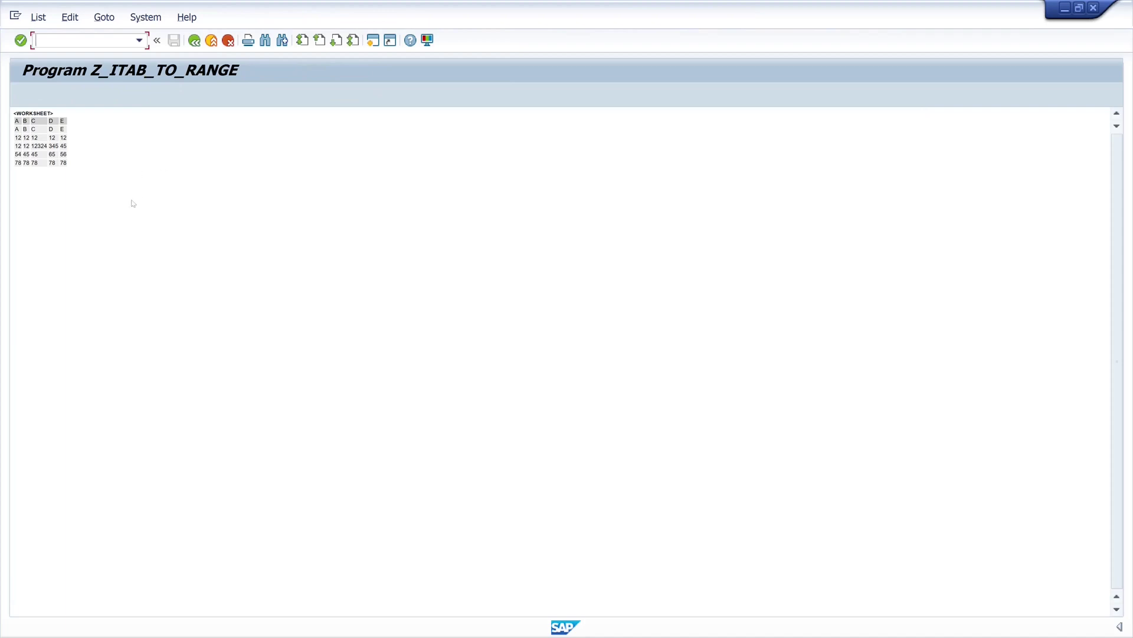
click(191, 42)
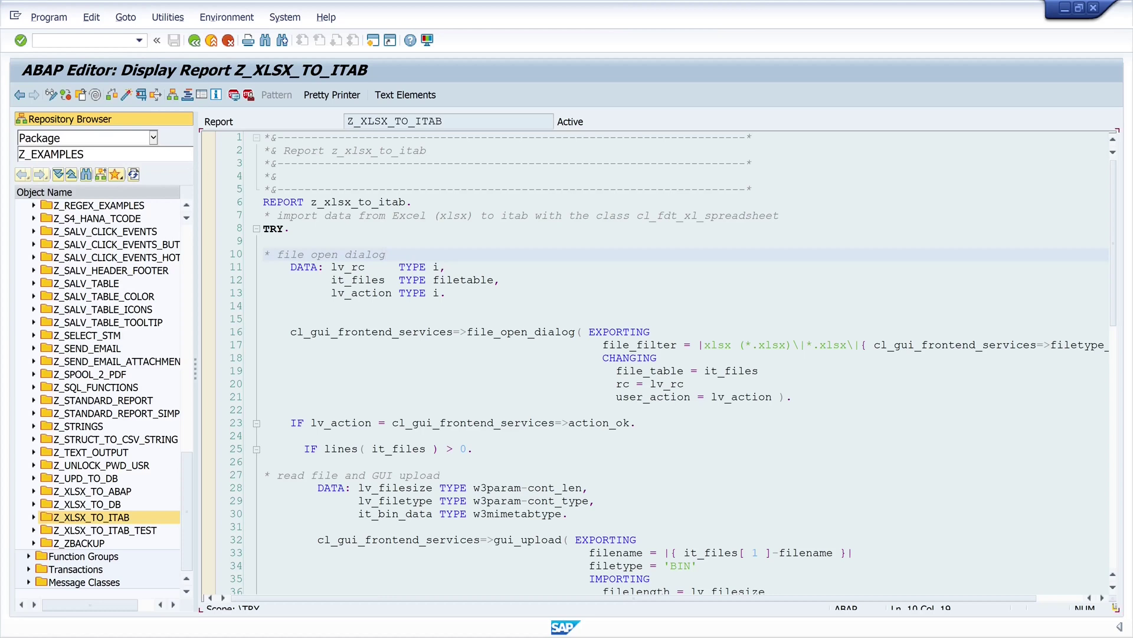
Step: Reopen SAP GUI Options on the Security page and move the window up and right
click(428, 40)
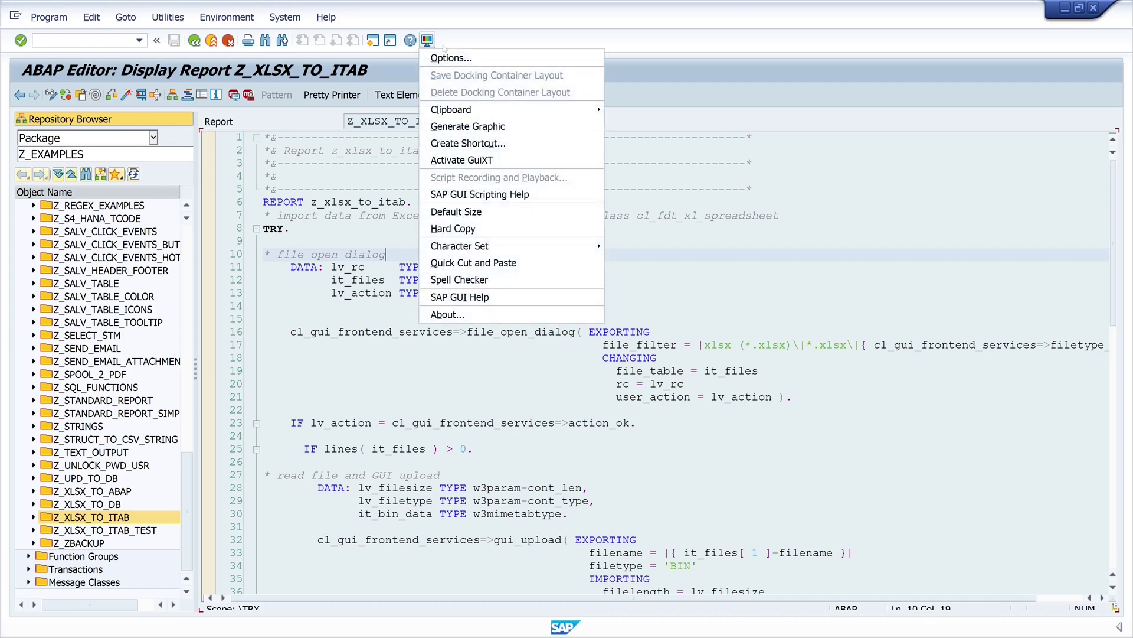
click(452, 58)
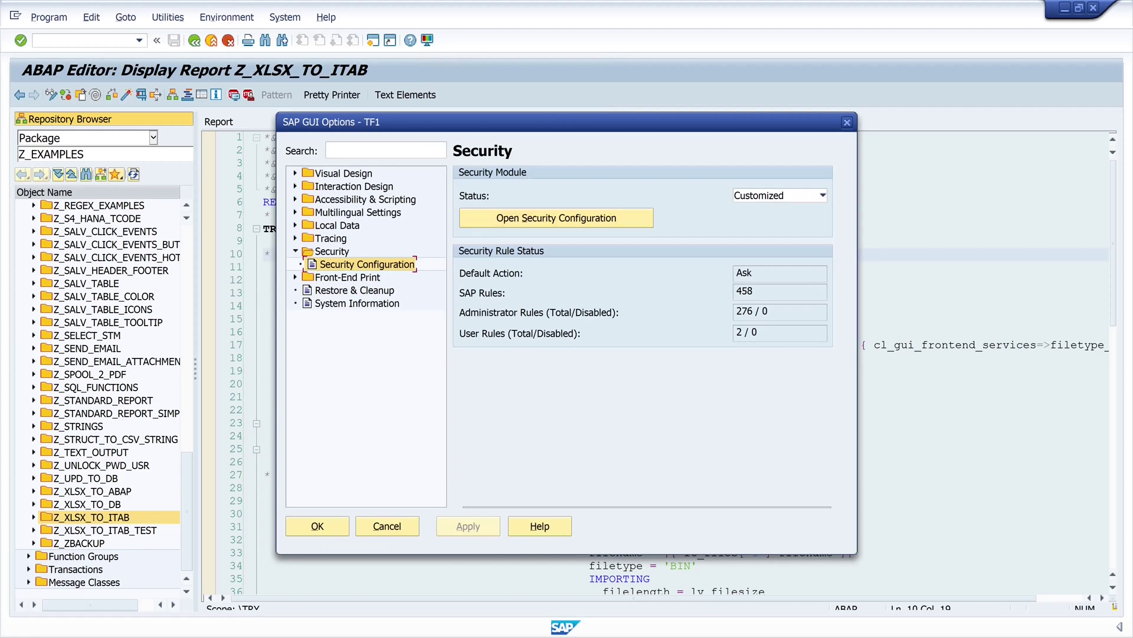
mouse_move(505, 129)
mouse_down()
mouse_move(657, 104)
mouse_move(678, 79)
mouse_up()
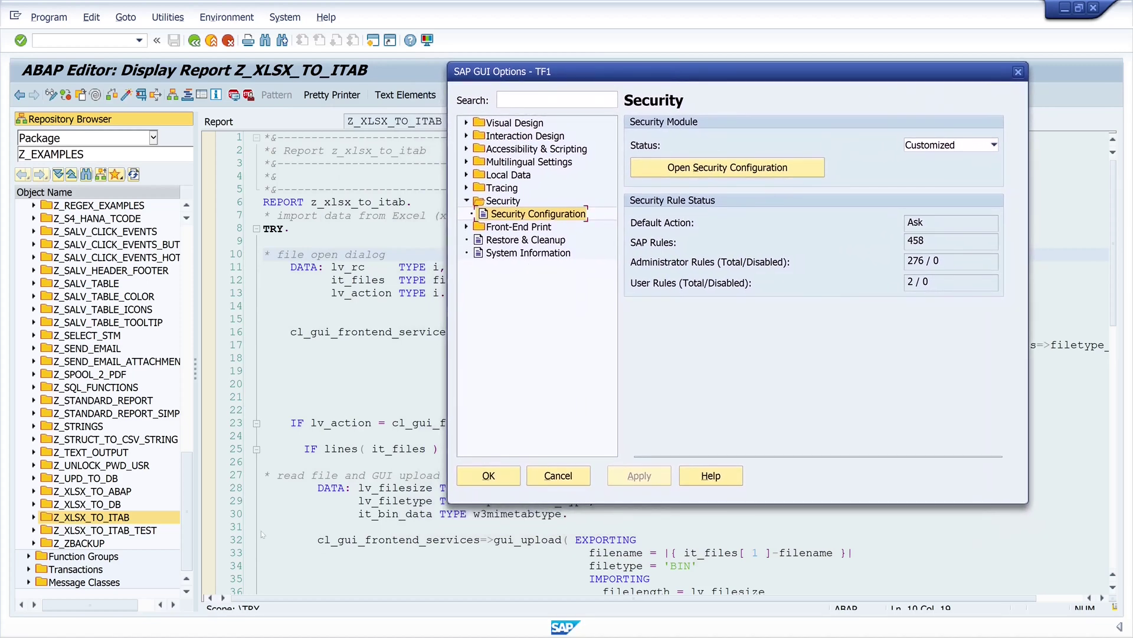